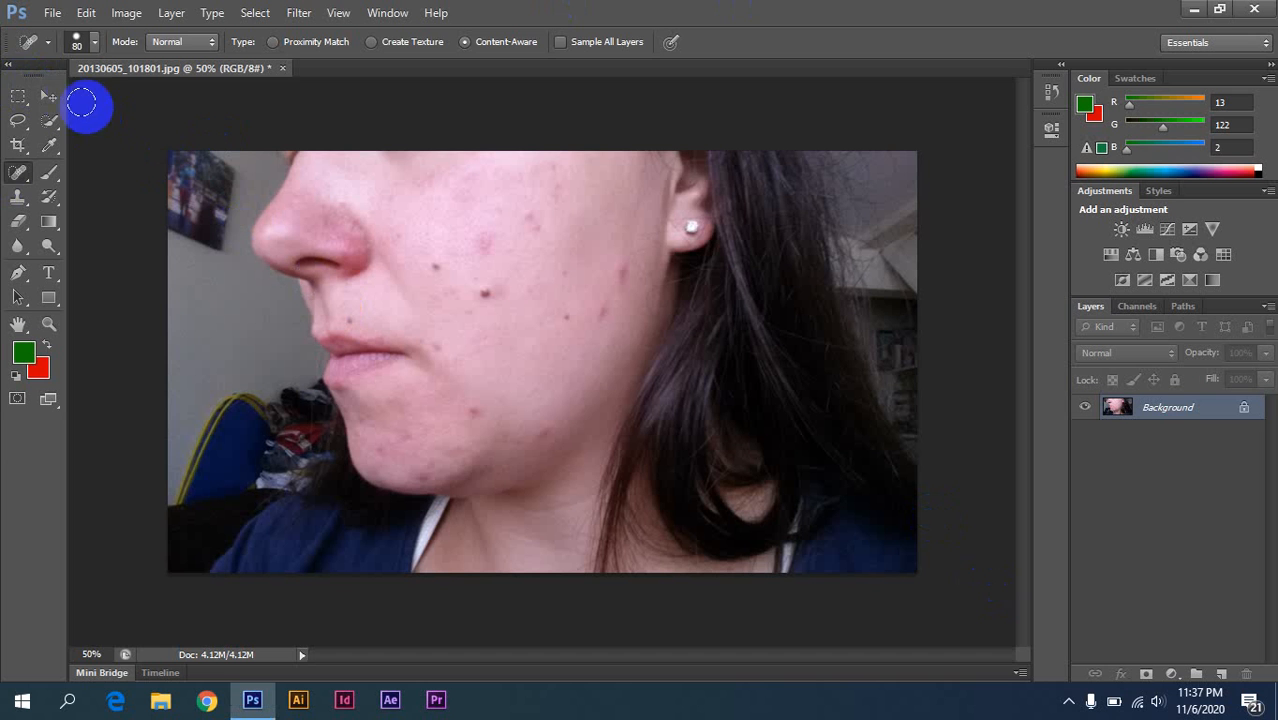
Duplicate the Background layer and activate the Spot Healing Brush Tool
left_click(56, 104)
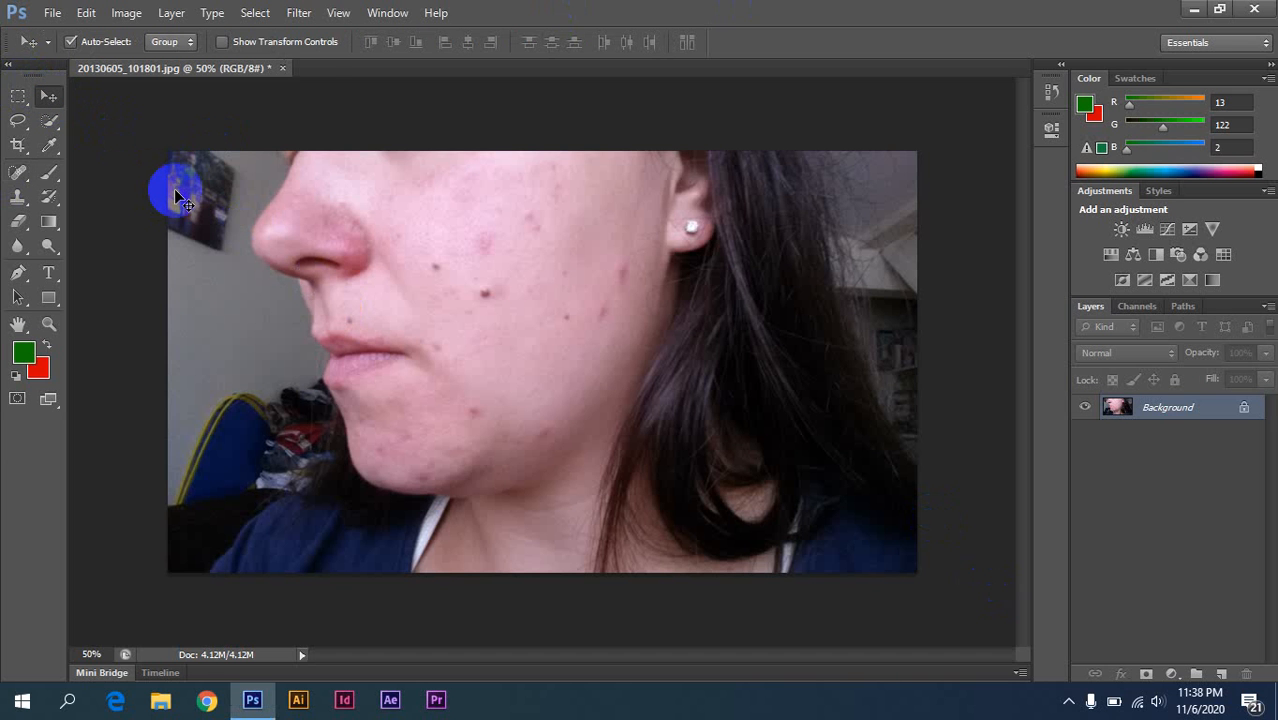
key("ctrl+j")
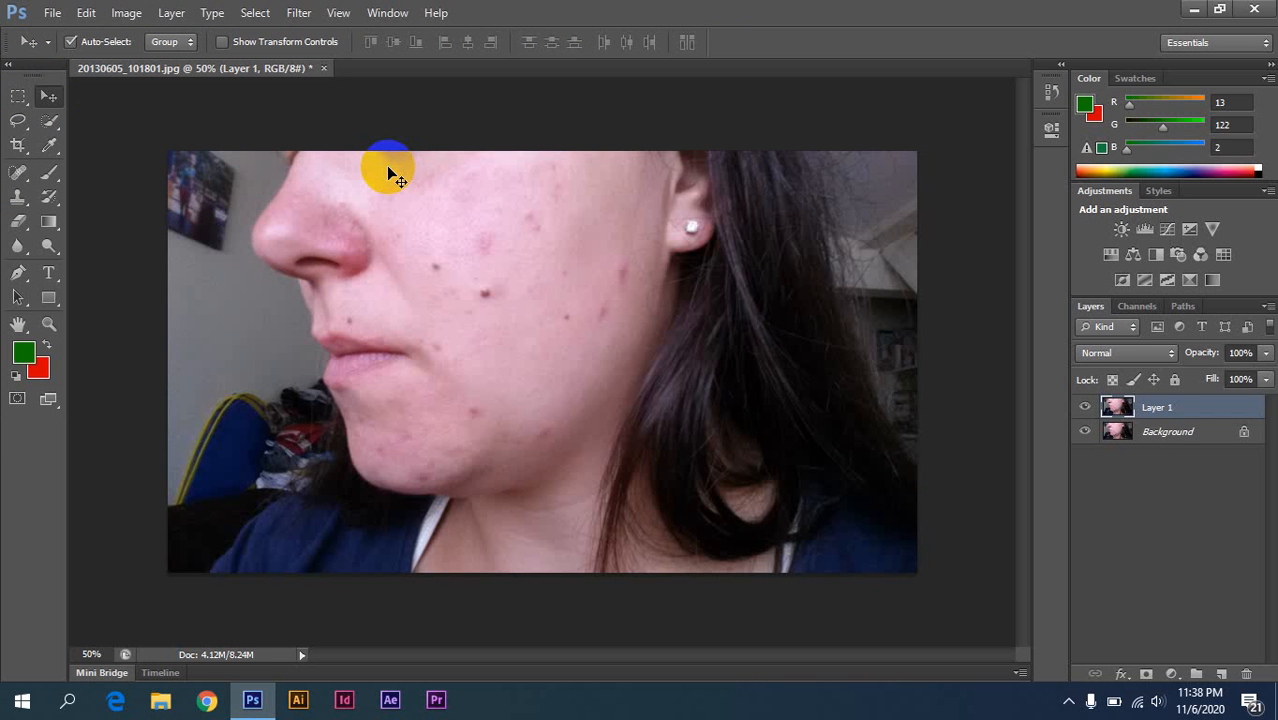
left_click(16, 177)
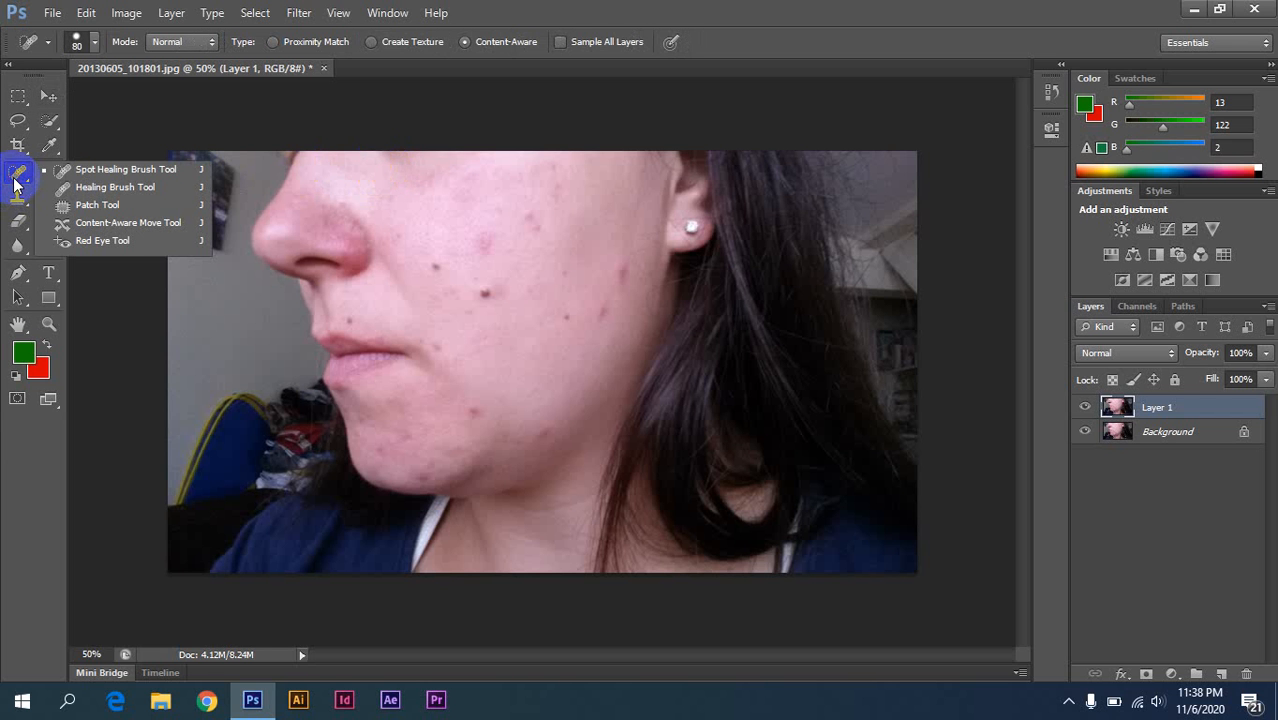
mouse_move(16, 181)
left_mouse_down()
mouse_move(22, 170)
mouse_move(73, 176)
left_mouse_up()
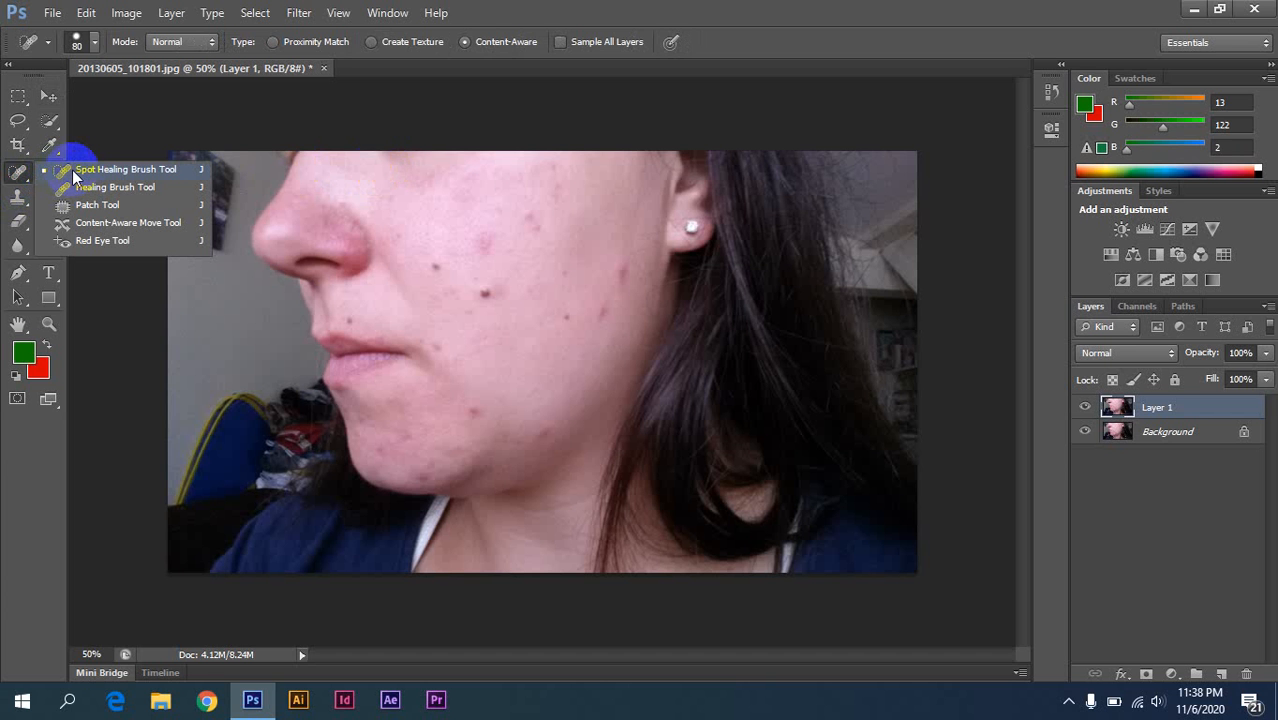
left_click(74, 172)
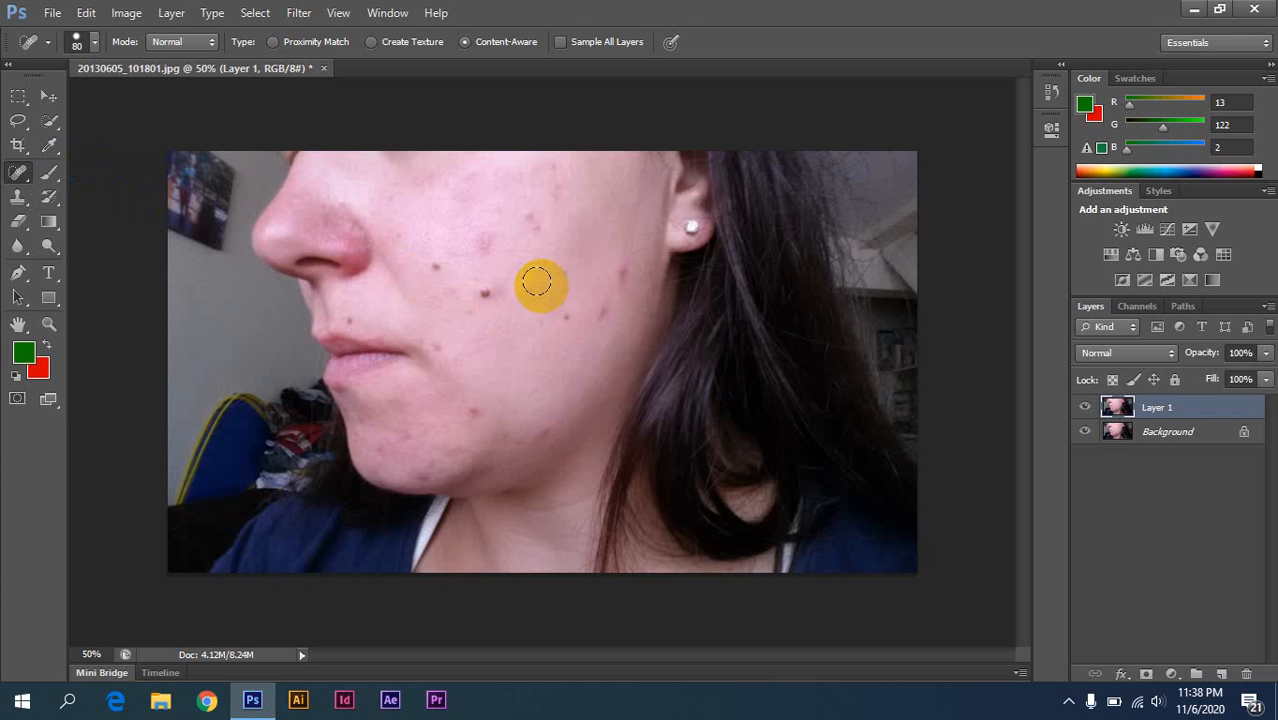
Adjust the Spot Healing Brush size to 50
key("bracketleft")
key("bracketleft")
key("bracketleft")
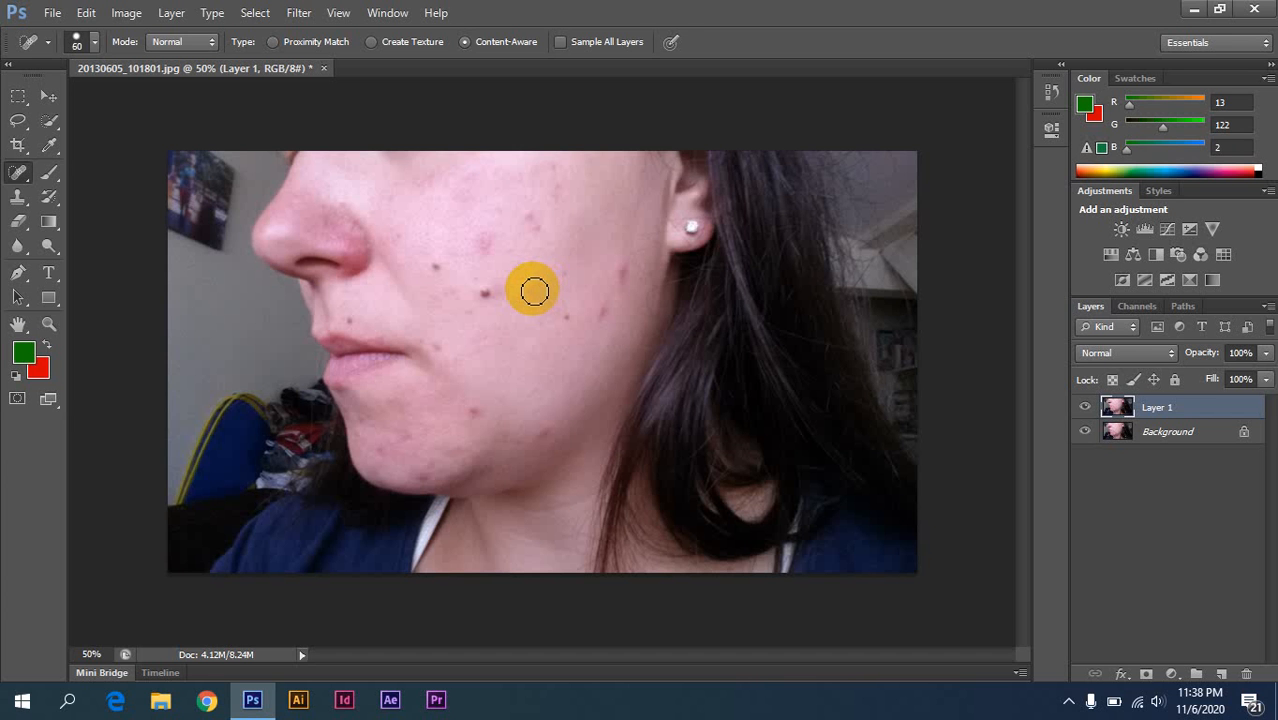
key("bracketright")
key("bracketright")
key("bracketleft")
key("bracketleft")
key("bracketleft")
key("bracketleft")
key("bracketright")
key("bracketright")
key("bracketright")
key("bracketright")
key("bracketleft")
key("bracketleft")
key("bracketleft")
Heal the dark spots on the middle of the cheek, above the upper lip and on the chin on Layer 1
mouse_move(490, 291)
left_mouse_down()
mouse_move(549, 350)
mouse_move(434, 272)
left_mouse_up()
left_click(591, 371)
left_click_drag(342, 322, 342, 322)
left_click_drag(478, 415, 474, 417)
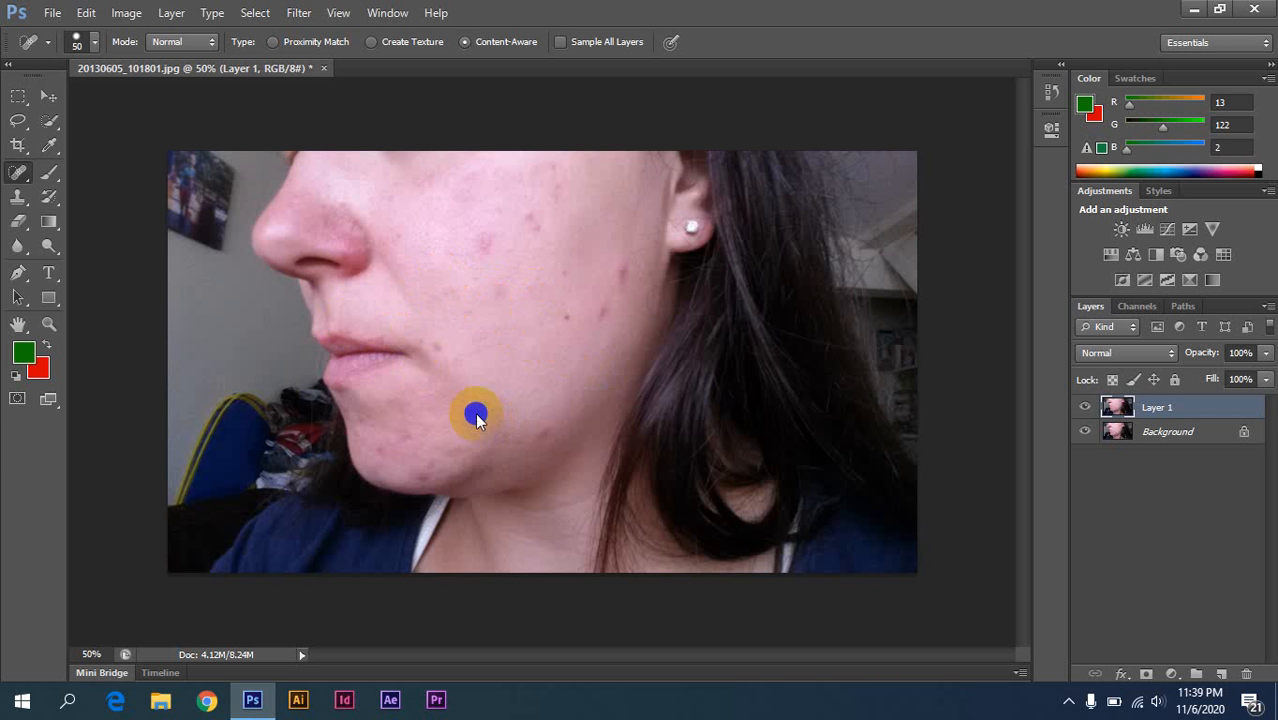
left_click_drag(559, 309, 568, 314)
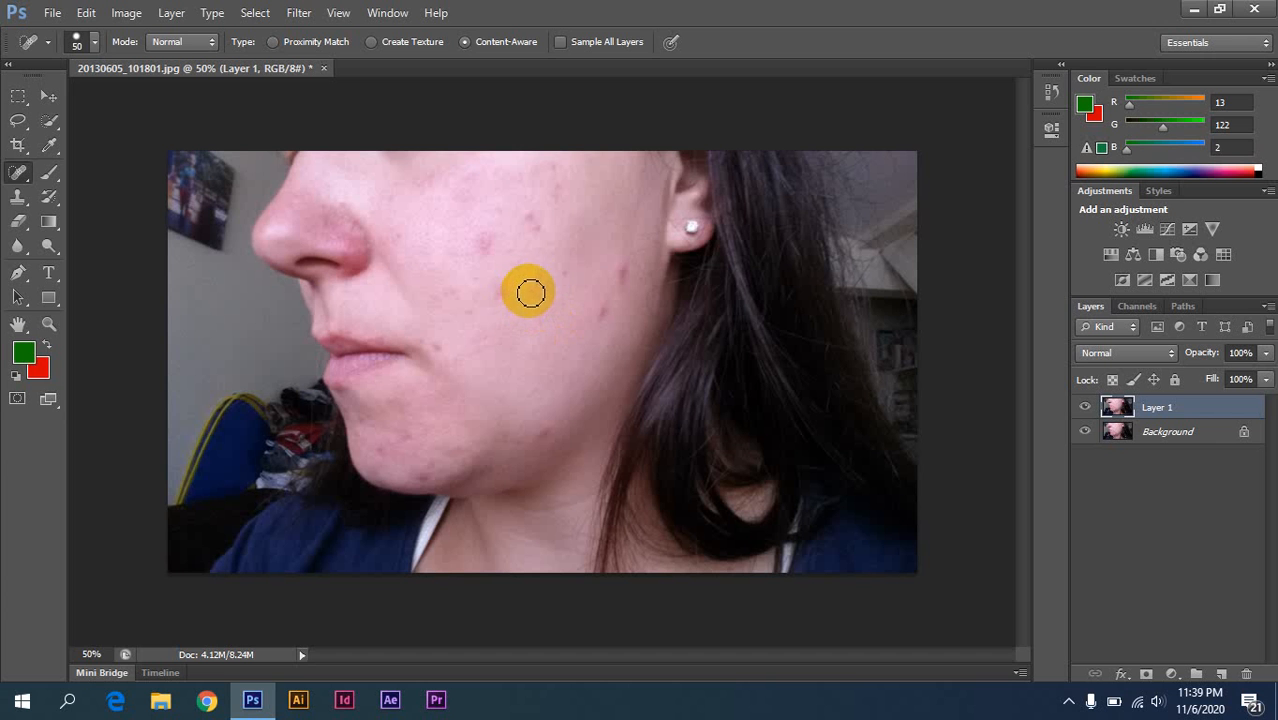
left_click(529, 293)
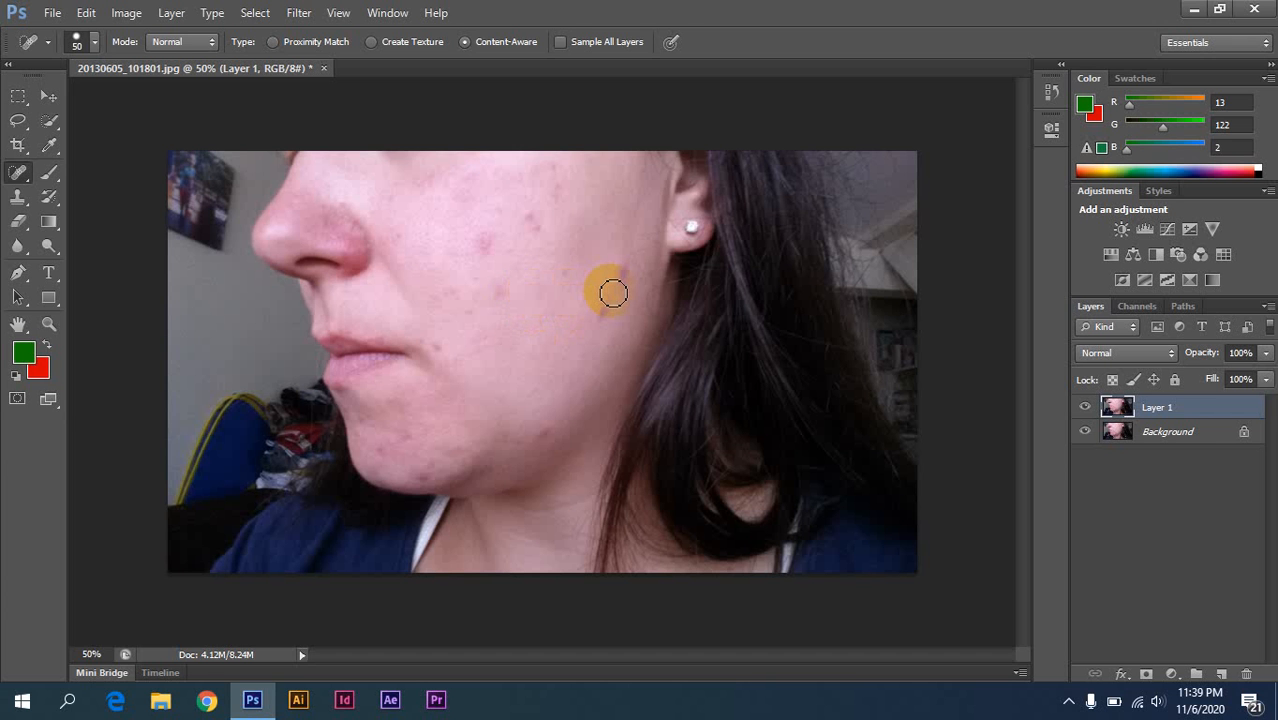
Set the brush size to 70 and heal the red blemishes near the ear and across the middle and upper cheek
key("]")
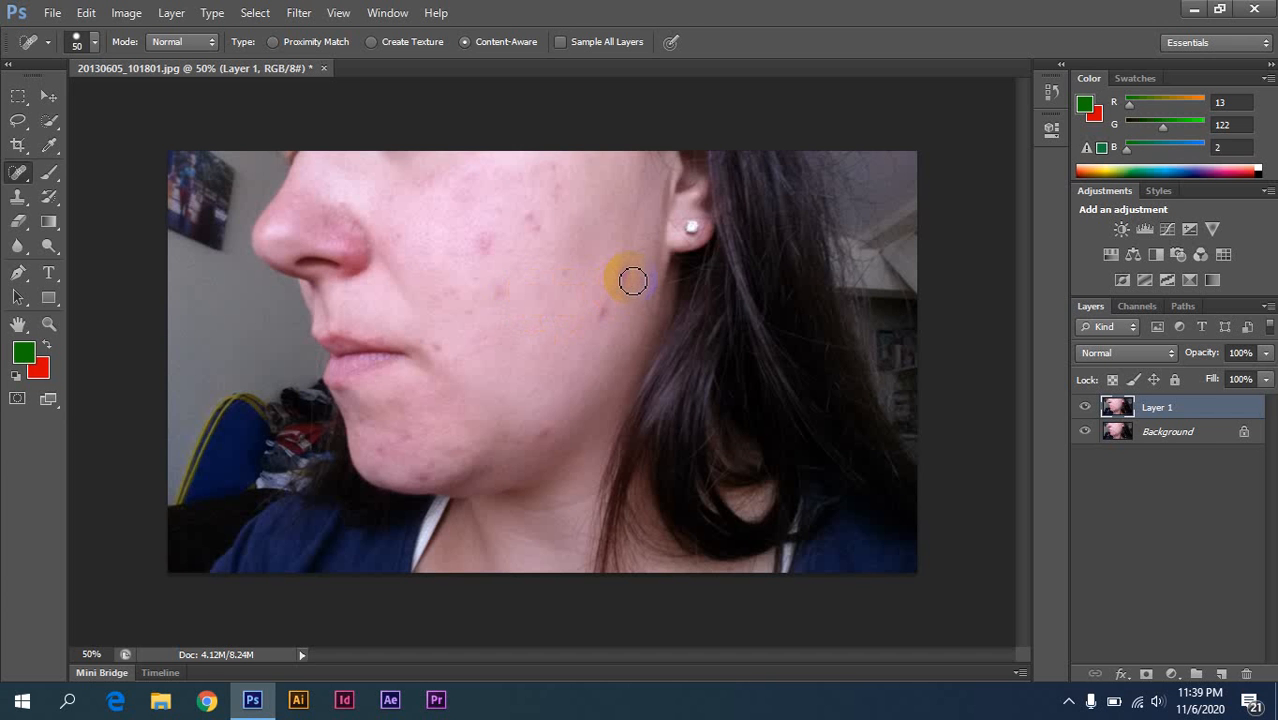
key("]")
left_click(625, 271)
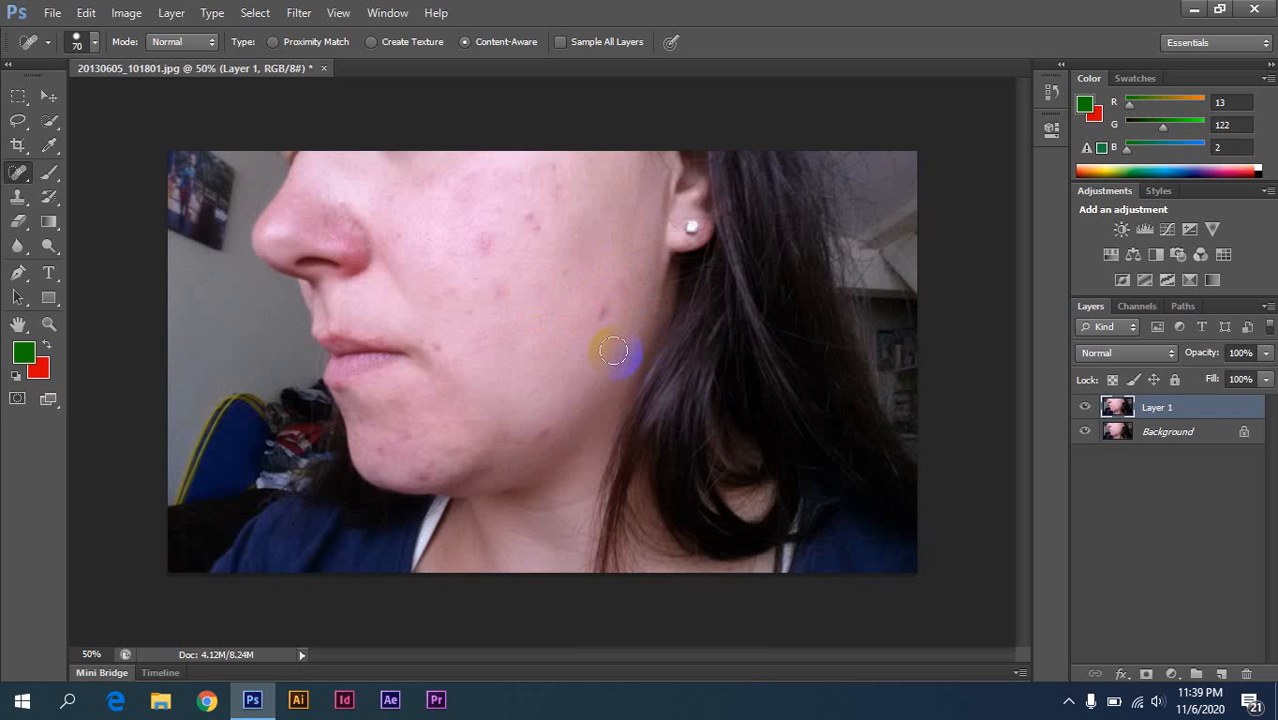
left_click(602, 313)
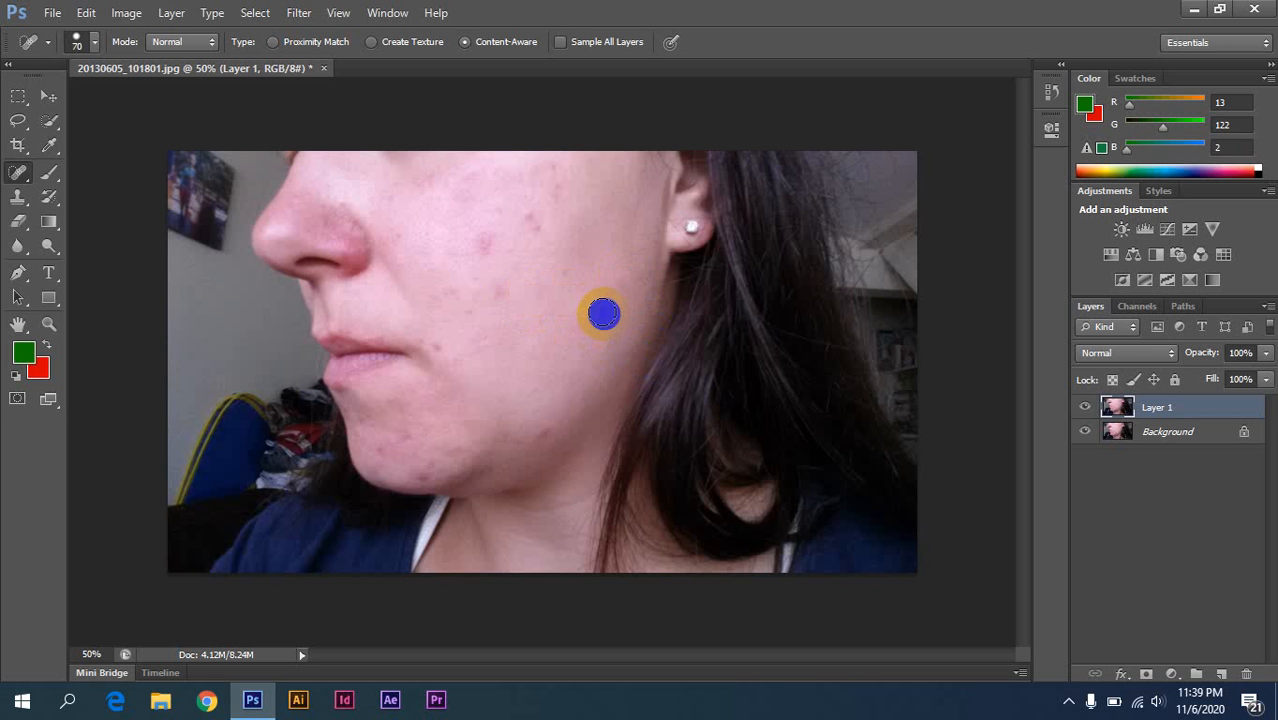
left_click(480, 237)
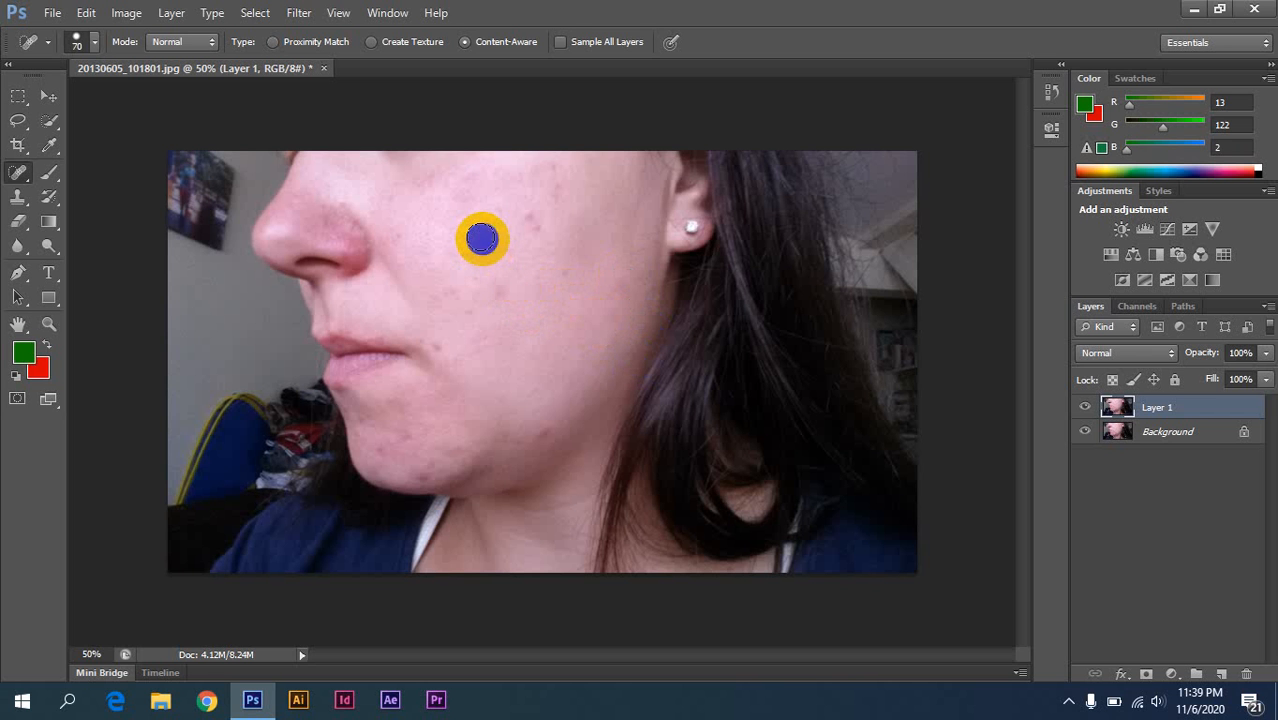
left_click(496, 292)
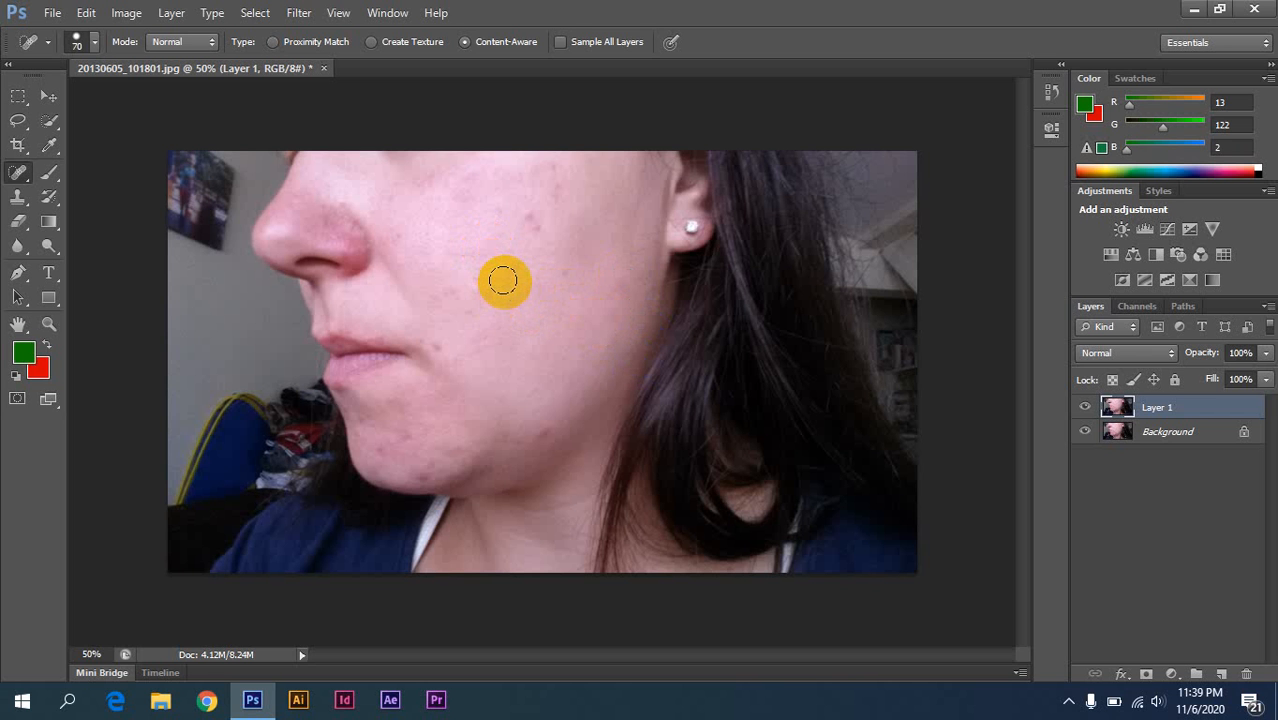
left_click(522, 207)
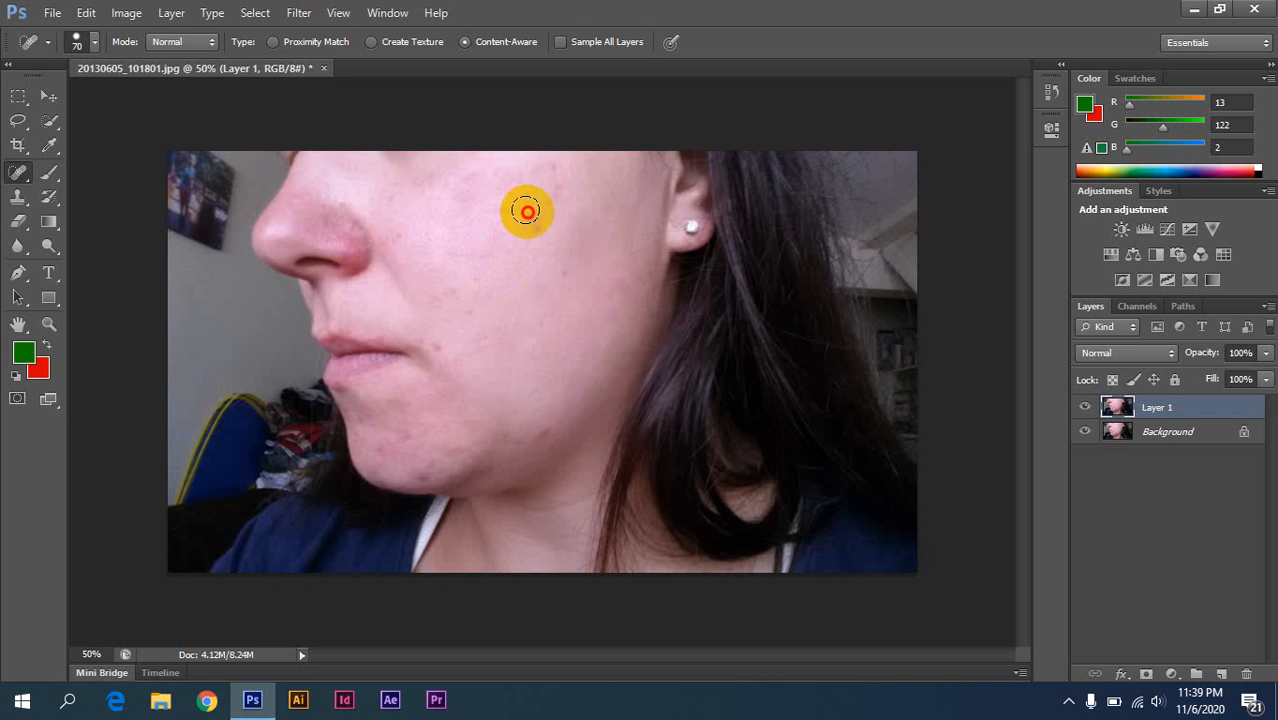
left_click(535, 227)
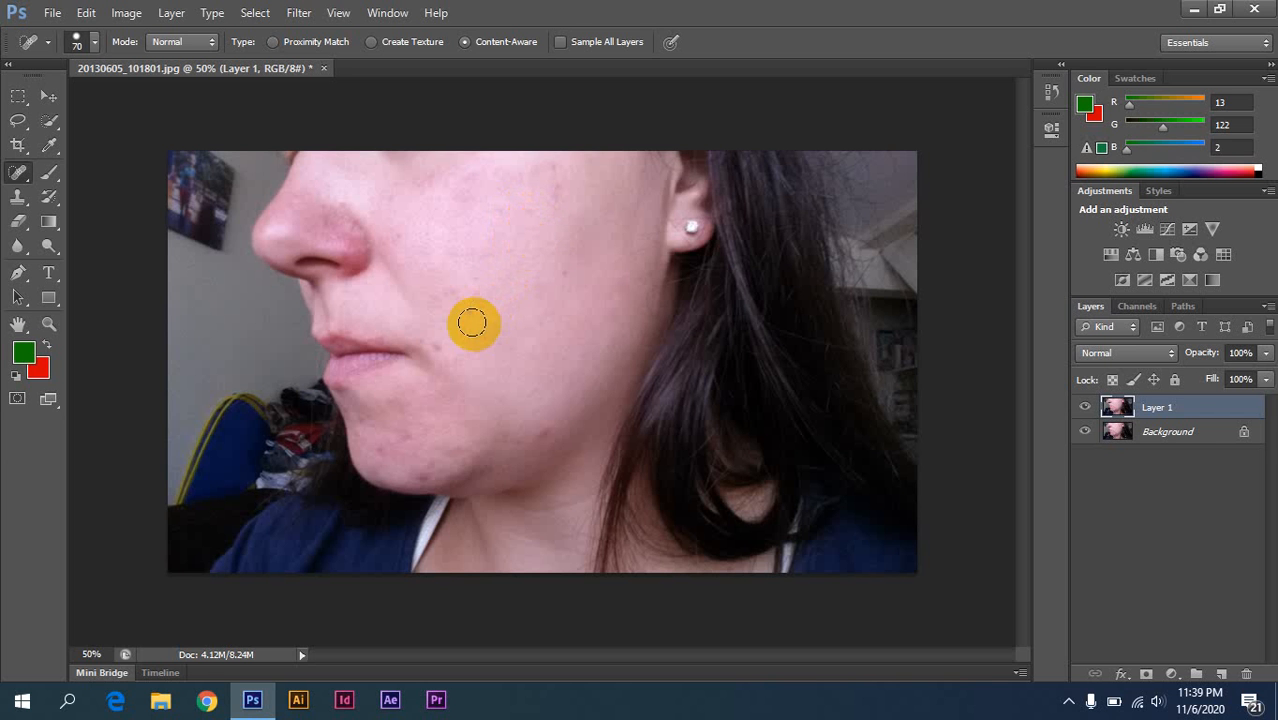
Heal the remaining blemishes beside the corner of the mouth, on the chin and along the jaw
left_click(444, 342)
left_click(427, 484)
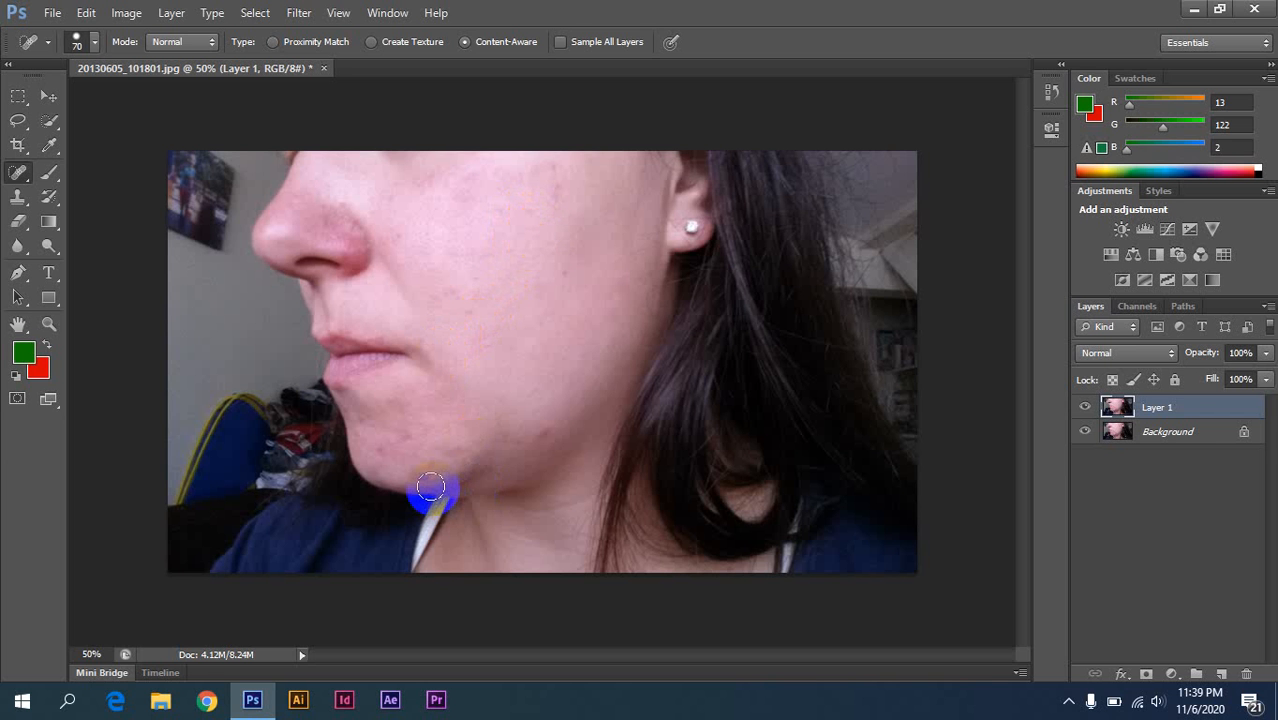
left_click(385, 449)
left_click(542, 430)
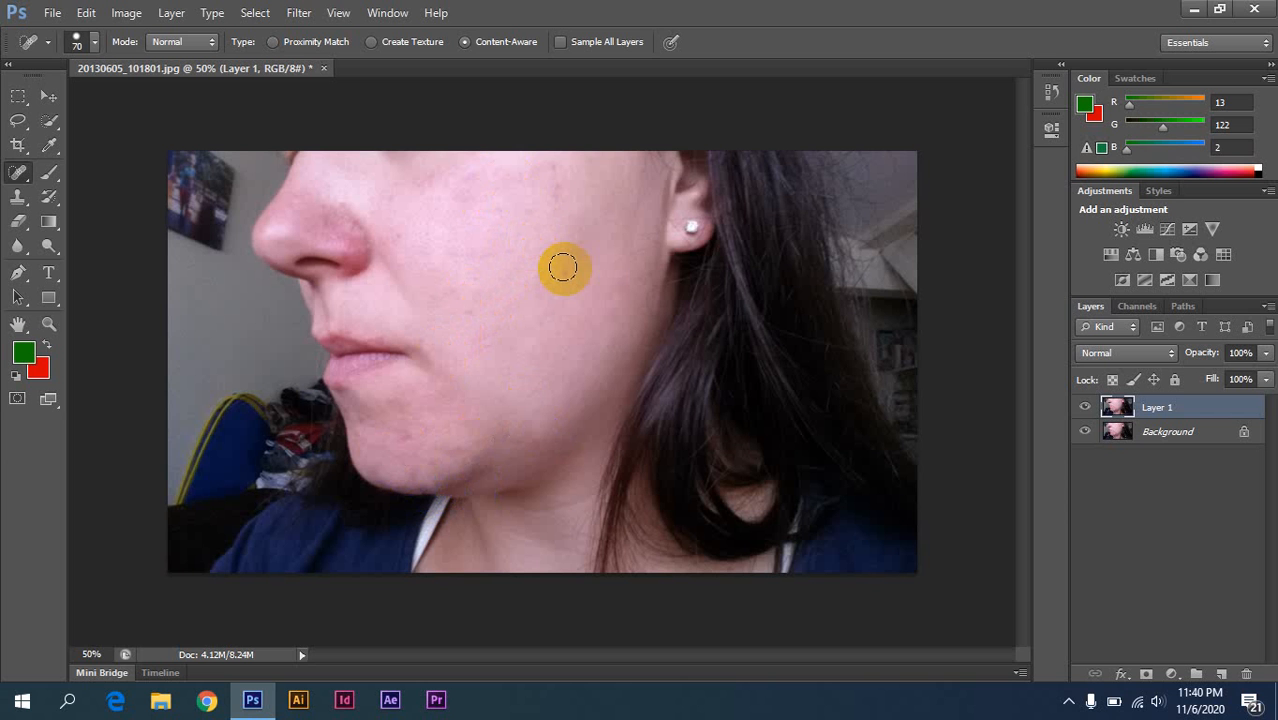
Hide Layer 1 and show it again to compare the retouched skin with the original photo
left_click(1086, 408)
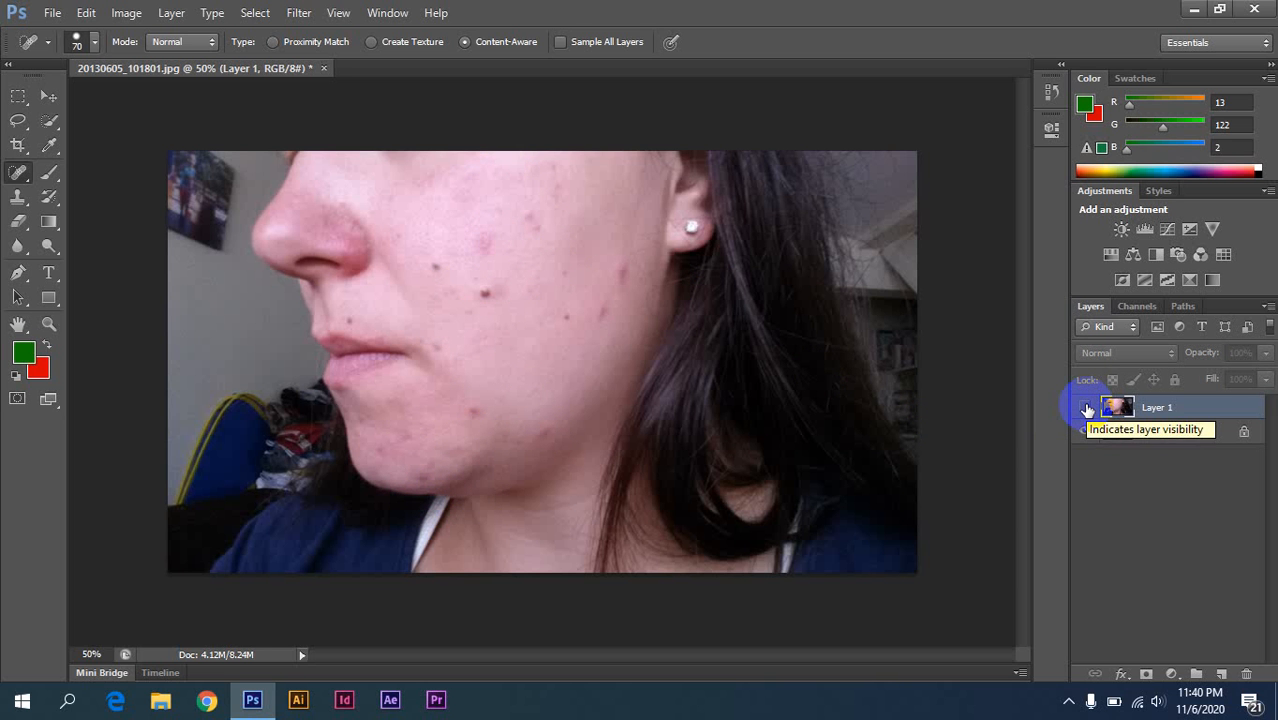
left_click(1086, 408)
left_click(583, 313)
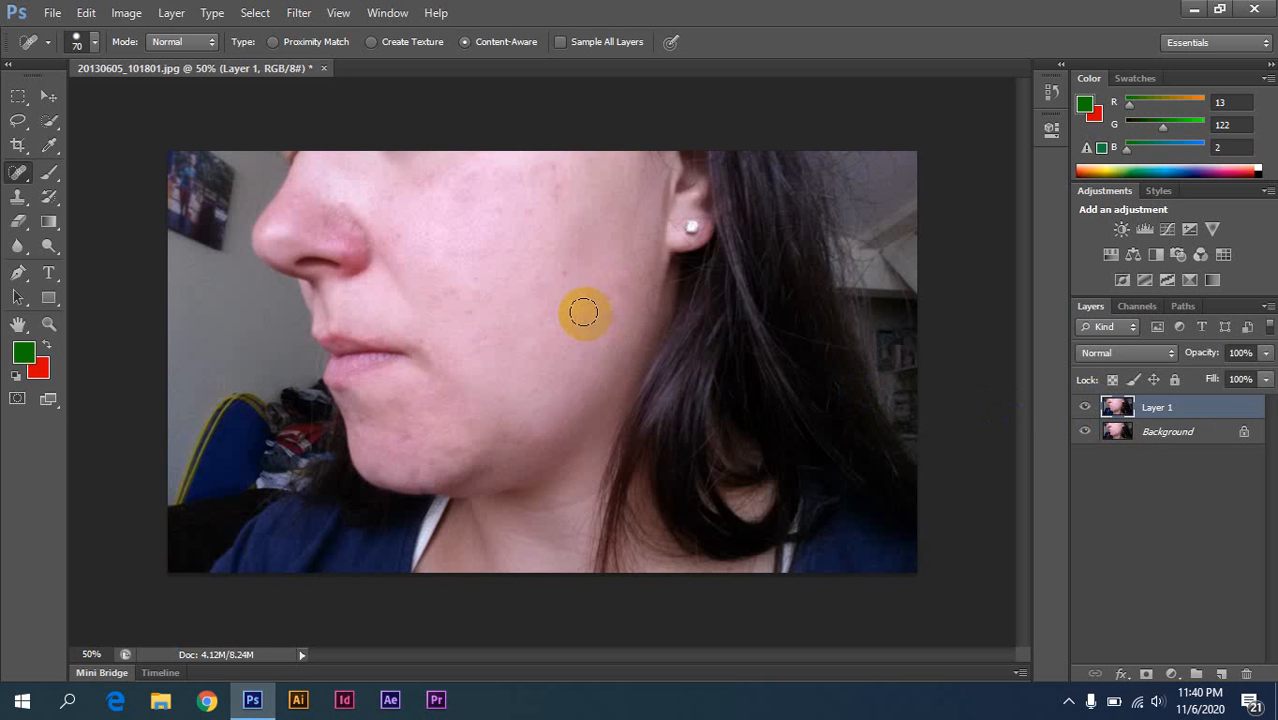